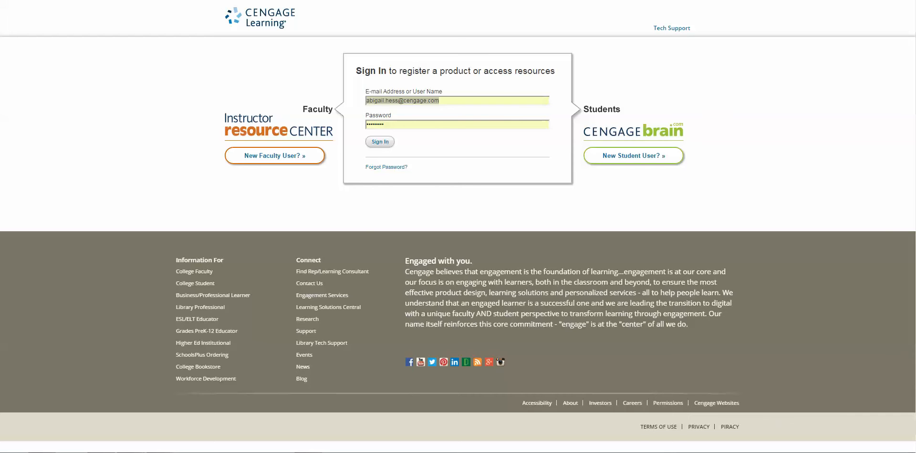
Step: Switch to the Word instructions document and review its Step 1 login instructions for the Instructor Resource Account
drag(915, 66, 406, 51)
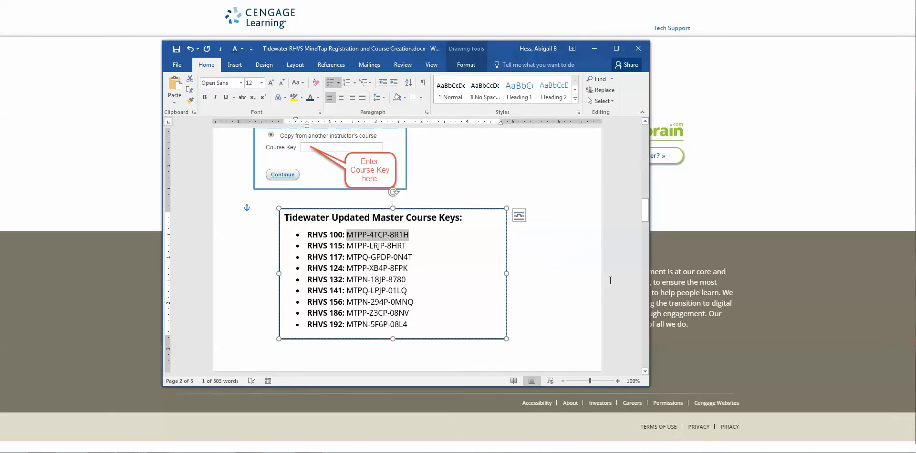
scroll(610, 280, up, 20)
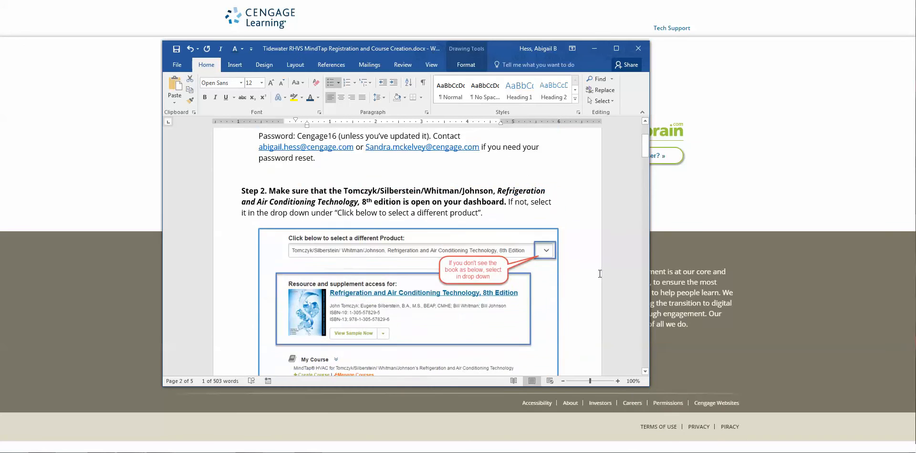
scroll(600, 273, up, 3)
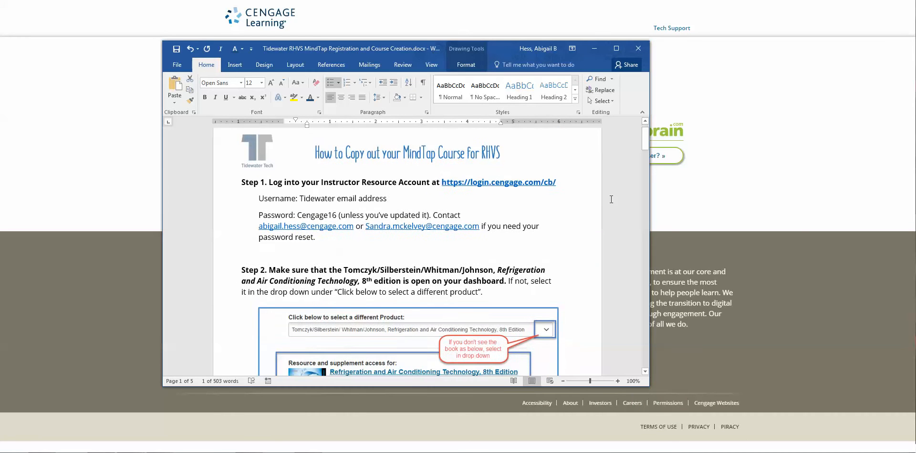
drag(387, 50, 915, 52)
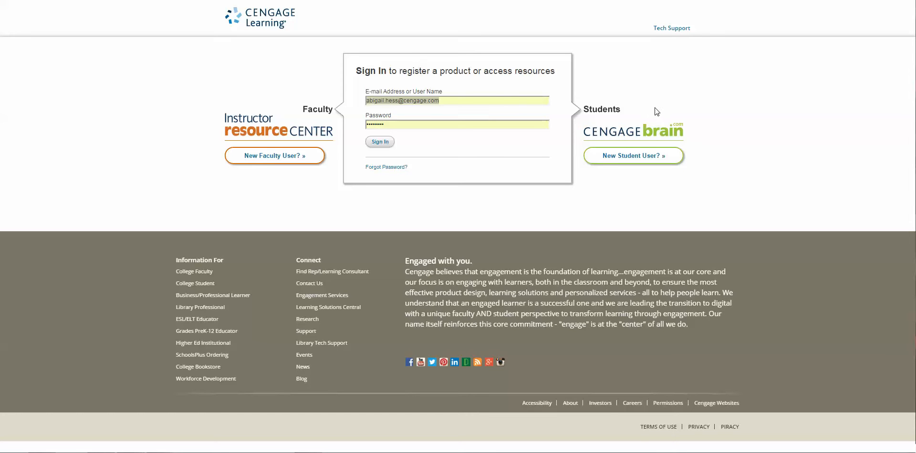
Step: Sign in with the prefilled credentials and check the product list for Refrigeration and Air Conditioning Technology, 8th Edition
click(382, 145)
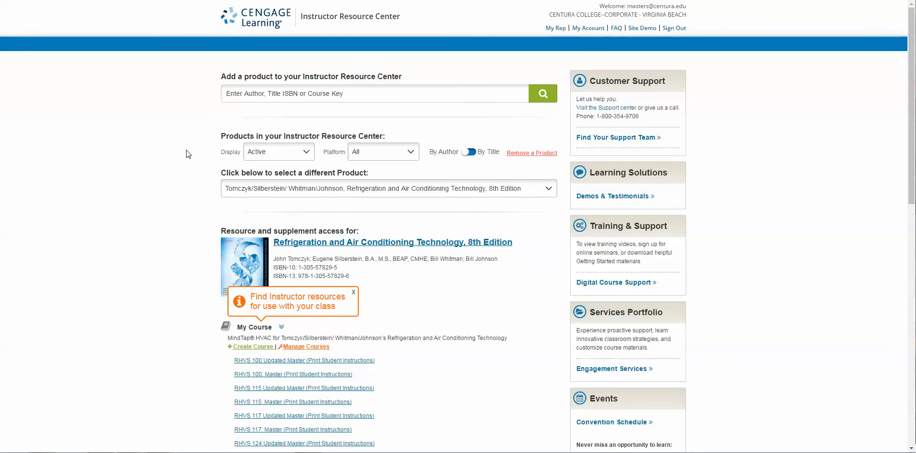
scroll(683, 226, down, 2)
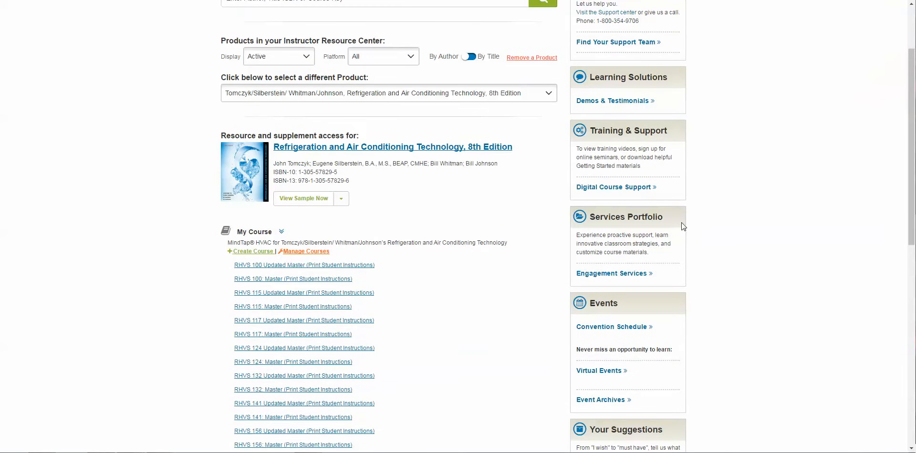
scroll(683, 226, down, 1)
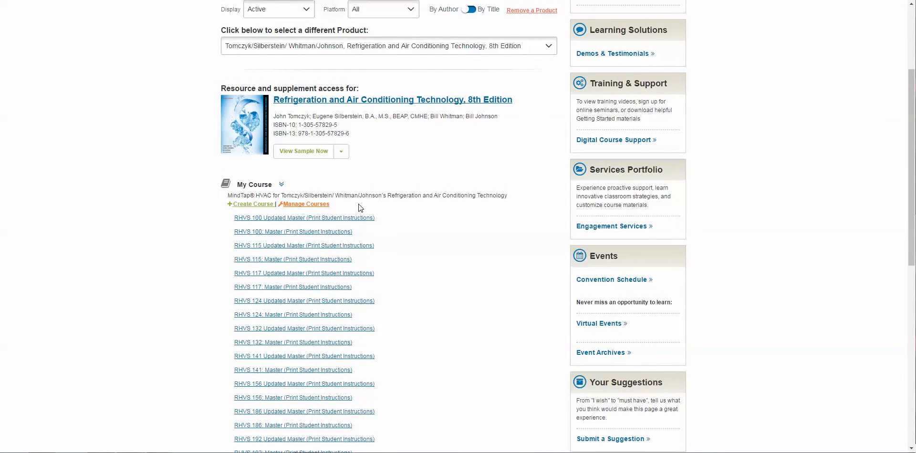
scroll(358, 209, up, 3)
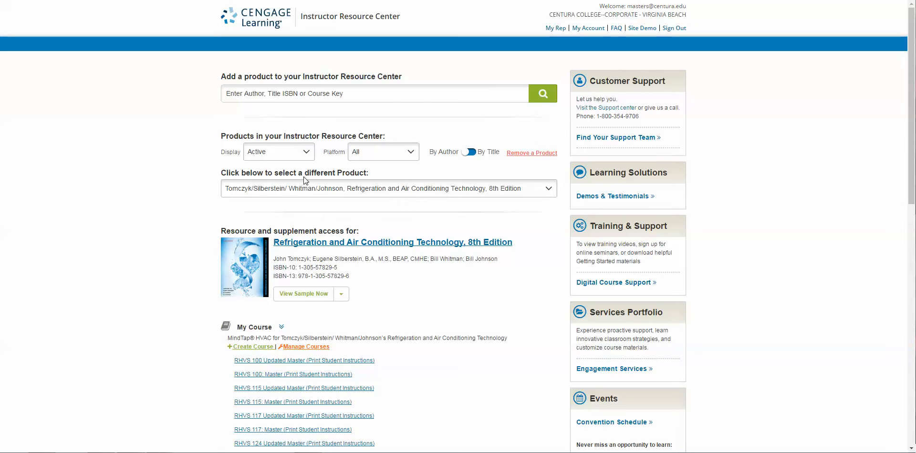
click(544, 190)
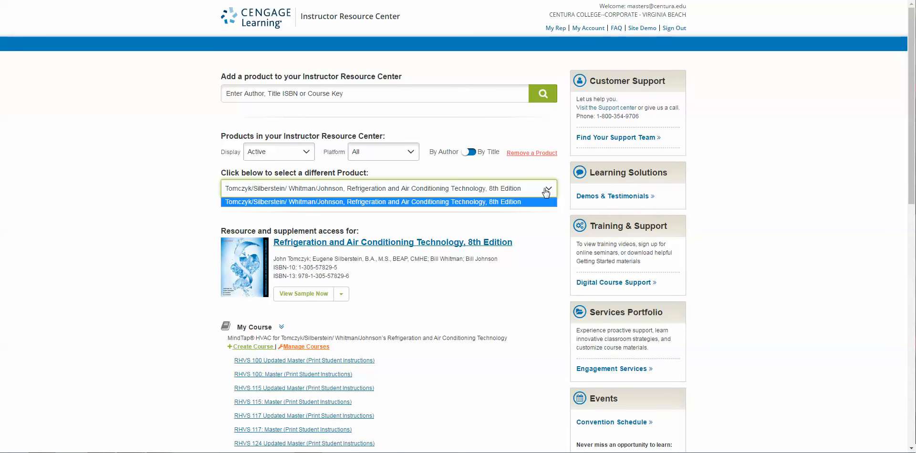
click(541, 225)
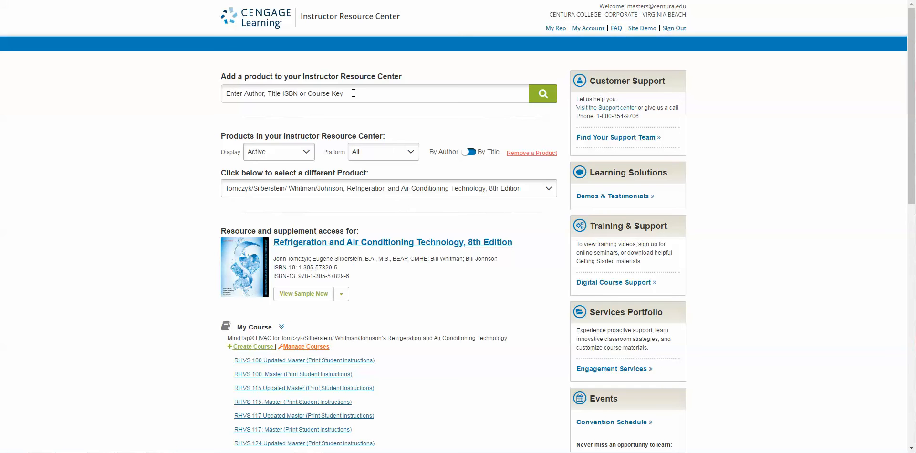
drag(352, 276, 299, 278)
right_click(309, 278)
click(334, 284)
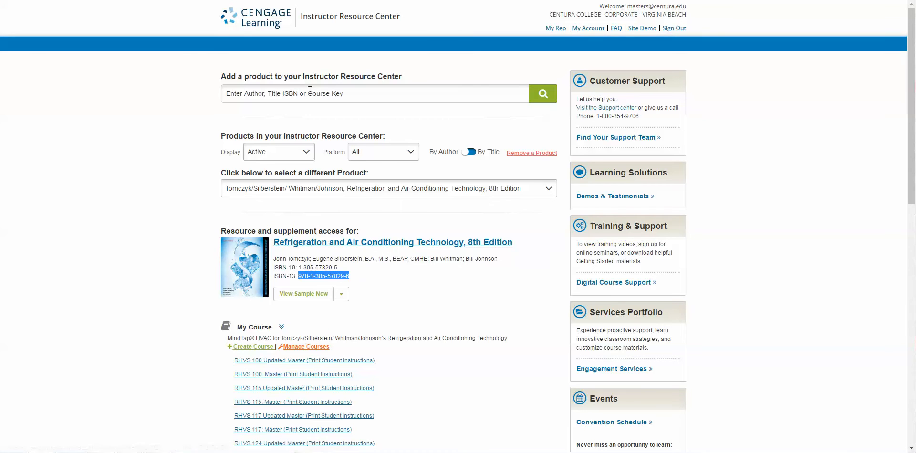
click(321, 101)
right_click(327, 95)
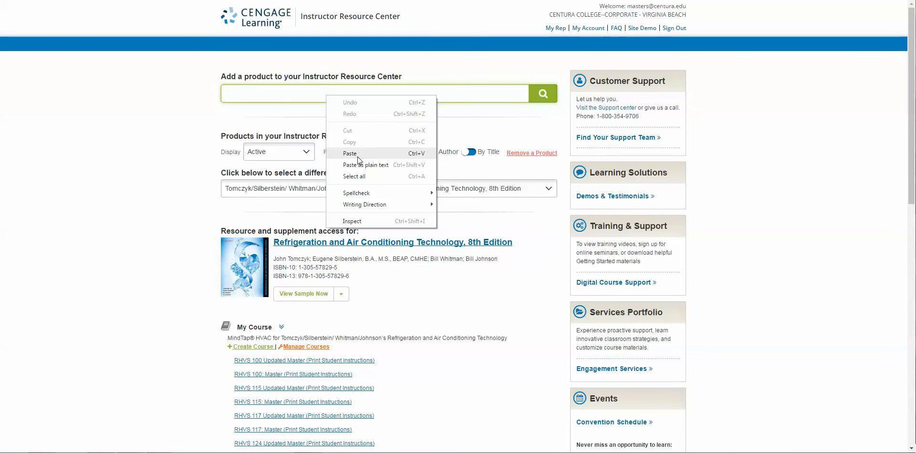
click(346, 153)
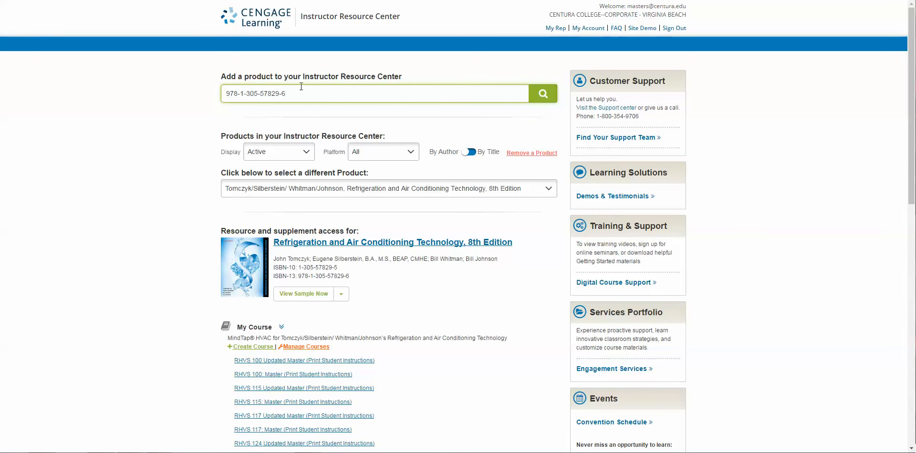
click(543, 94)
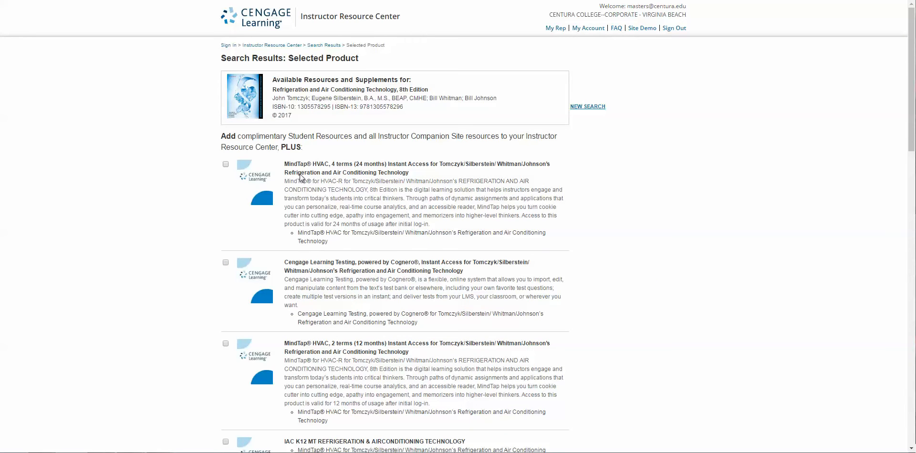
Step: Select the Tomczyk/Silberstein MindTap HVAC, 4 terms (24 months) Instant Access and add it to the Instructor Resource Center
scroll(301, 178, down, 15)
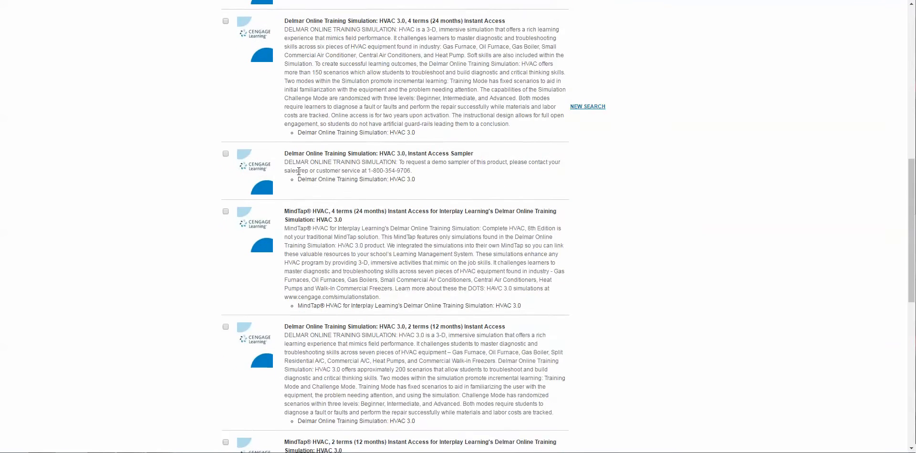
scroll(414, 272, up, 15)
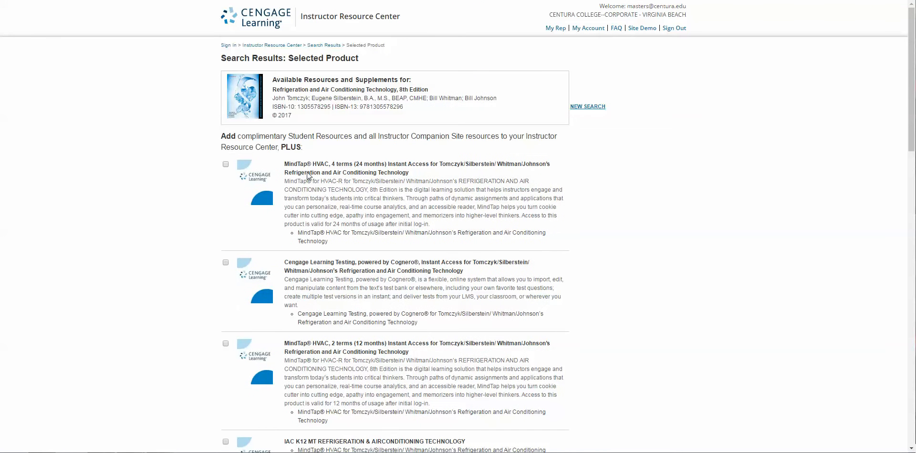
click(226, 164)
scroll(181, 274, down, 15)
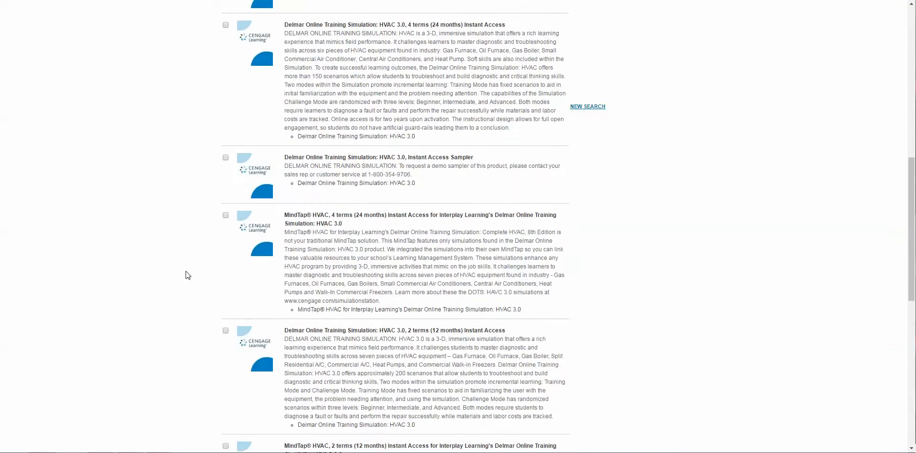
scroll(186, 276, down, 6)
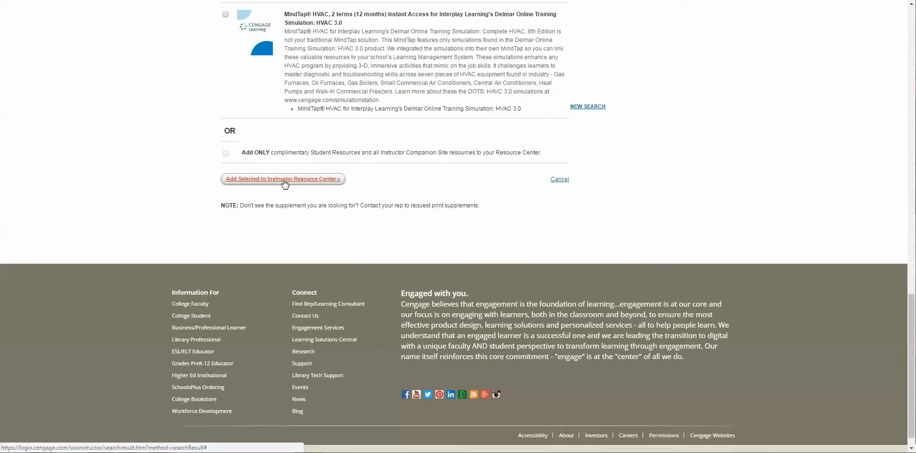
click(284, 180)
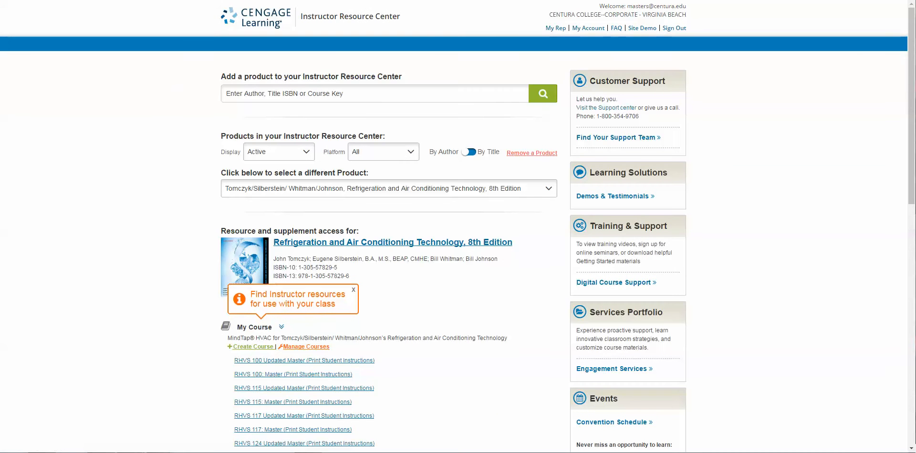
Step: Start creating a MindTap HVAC course for this book and choose to copy from another instructor's course
scroll(515, 236, down, 2)
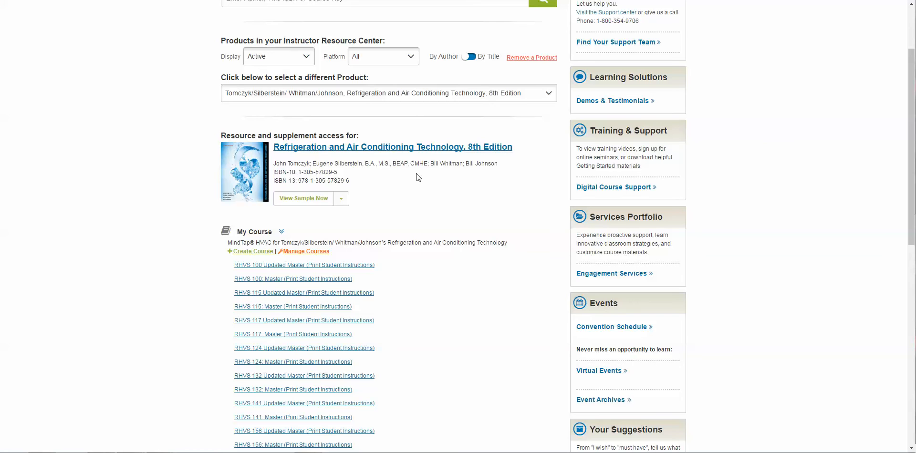
scroll(418, 177, down, 4)
scroll(465, 230, up, 4)
scroll(391, 190, up, 2)
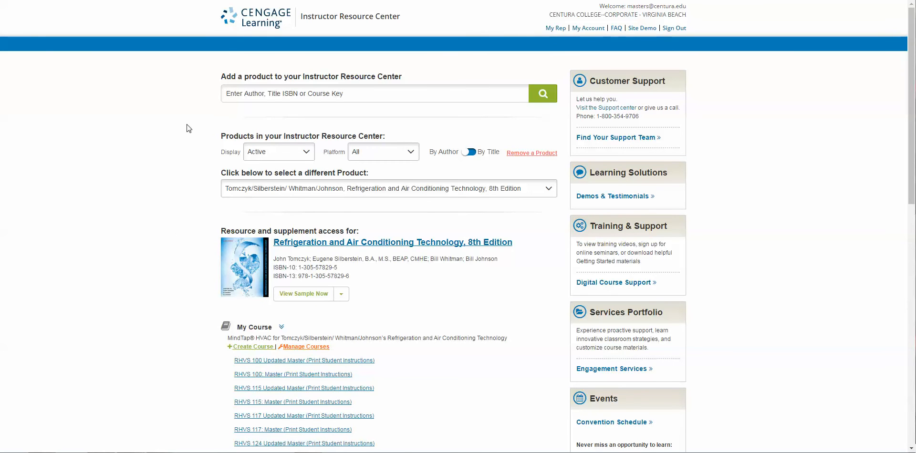
scroll(185, 221, down, 2)
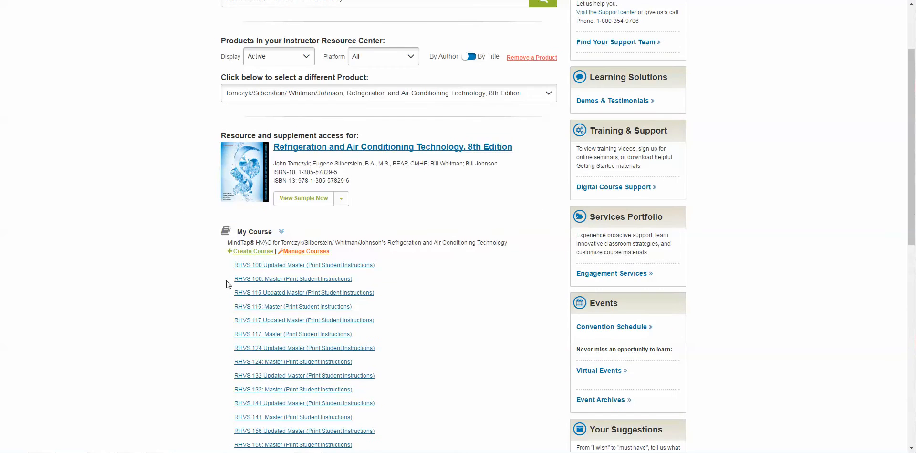
click(266, 254)
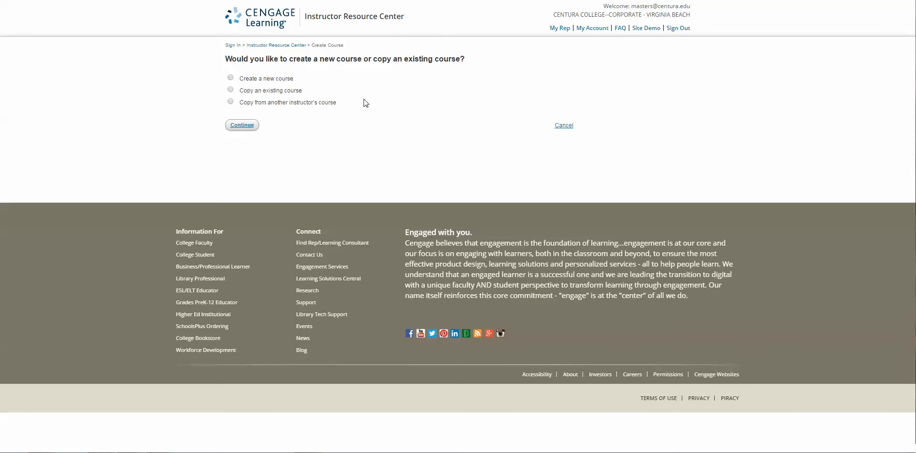
click(230, 102)
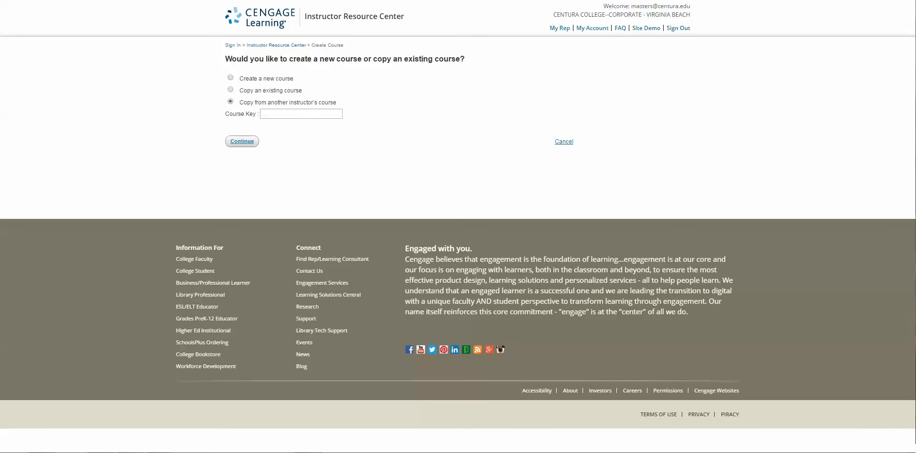
Step: Switch to the Word instructions document and copy the RHVS 100 key from the Tidewater Updated Master Course Keys list
drag(915, 22, 550, 16)
scroll(731, 168, down, 15)
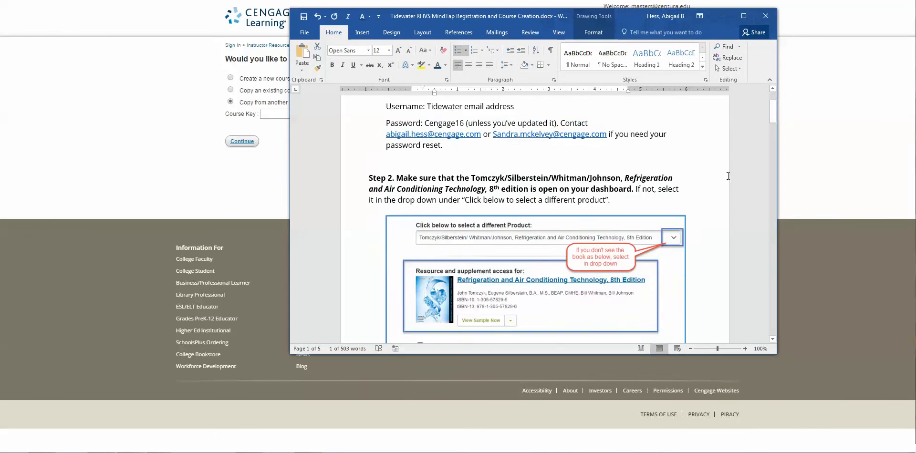
scroll(730, 167, down, 14)
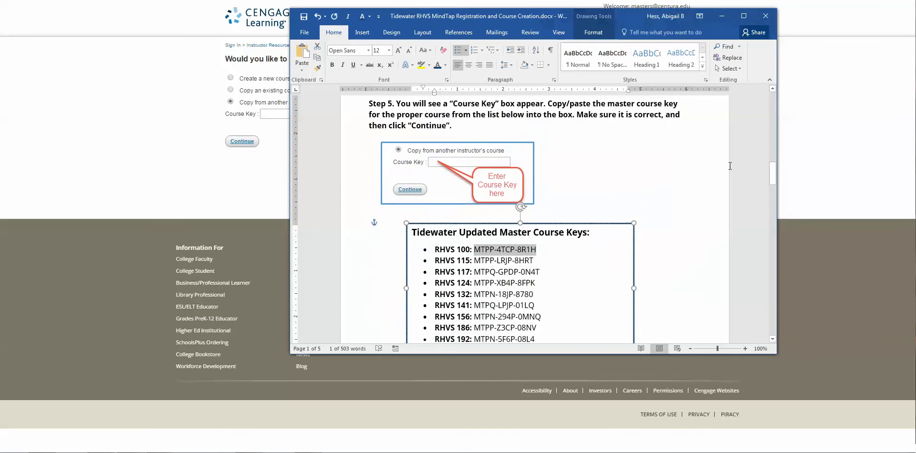
click(676, 184)
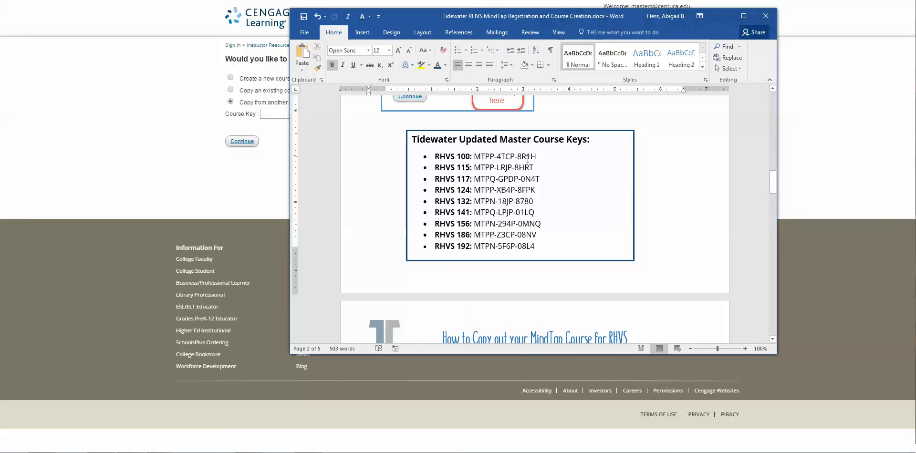
drag(541, 157, 474, 157)
right_click(491, 158)
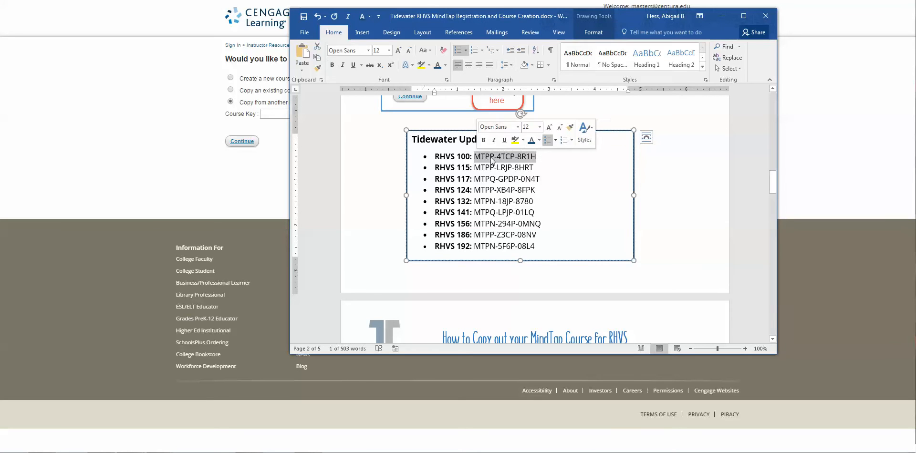
click(514, 175)
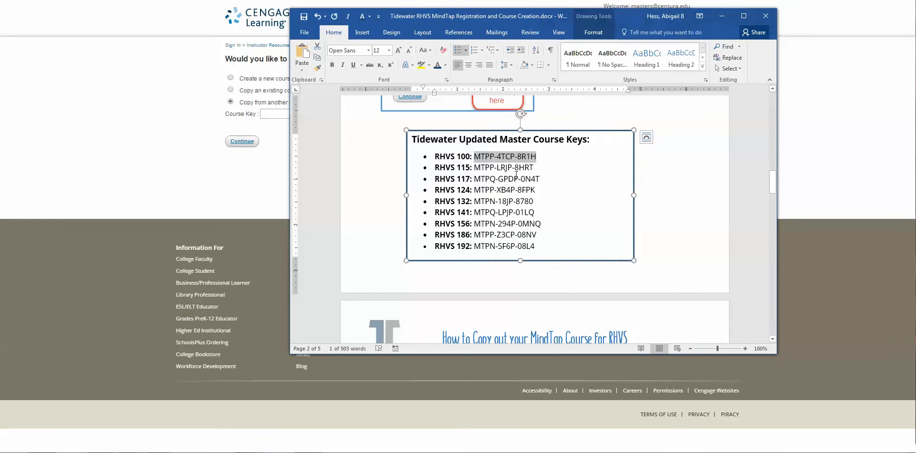
Step: Return to the course creation page and paste the copied RHVS 100 master key as the course key
click(247, 179)
click(285, 115)
right_click(284, 115)
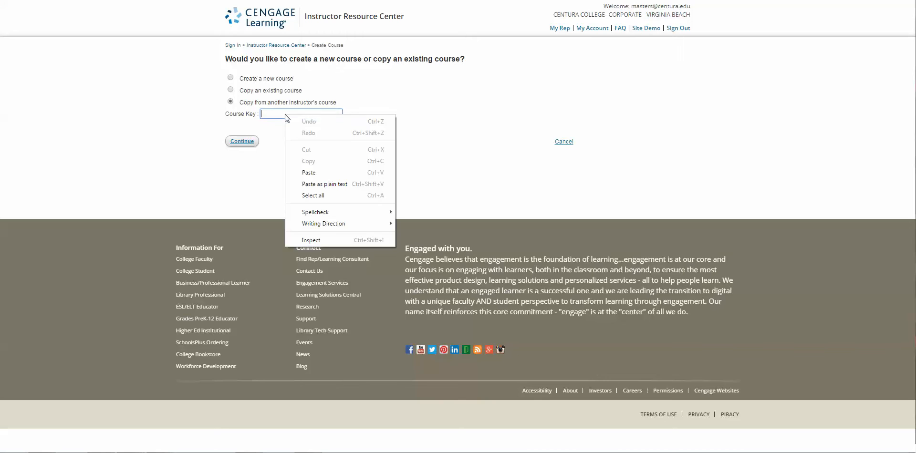
click(322, 169)
click(371, 165)
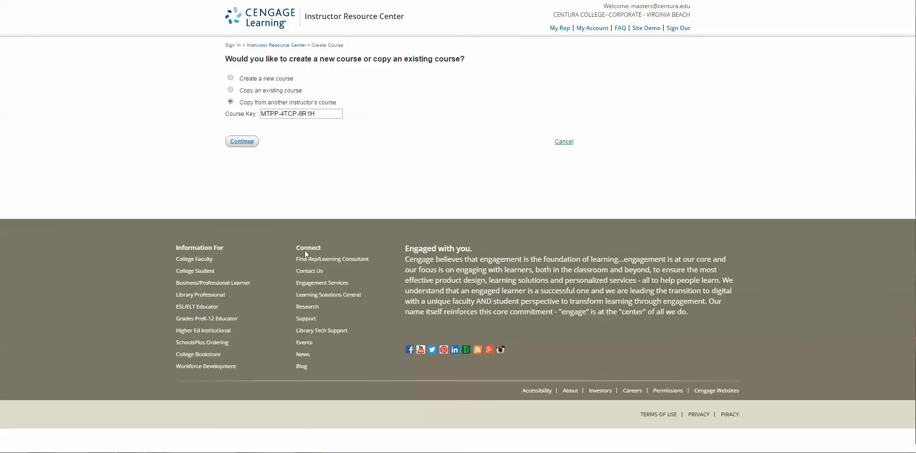
Step: Check the pasted course key against the RHVS 100 entry in the Word document and continue to the course details
click(308, 452)
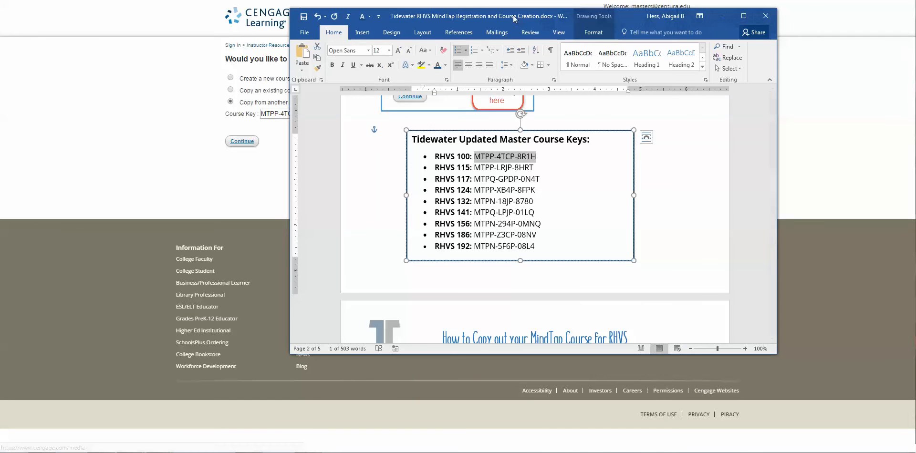
drag(513, 16, 618, 15)
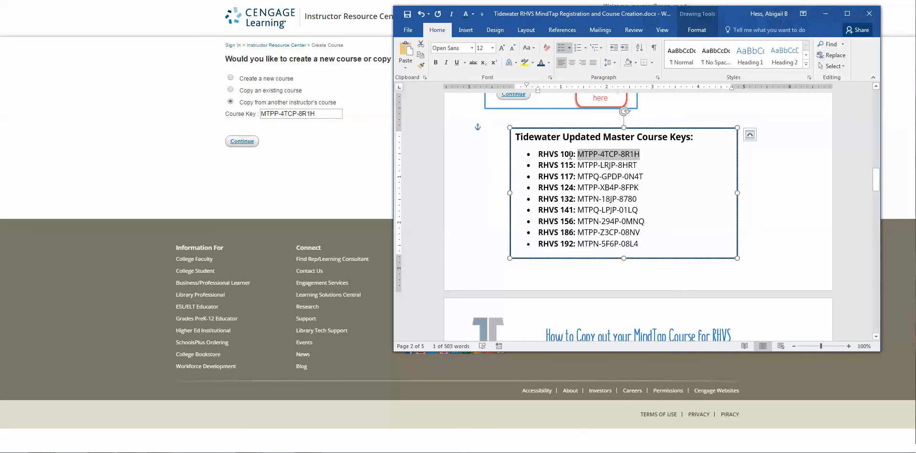
click(299, 147)
click(241, 141)
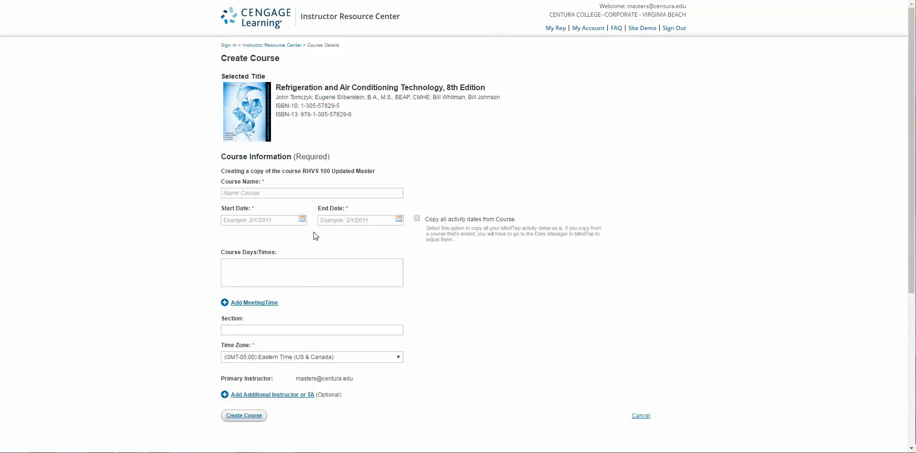
Step: Enter RHVS 100 Section 2 as the course name
click(273, 194)
text(R)
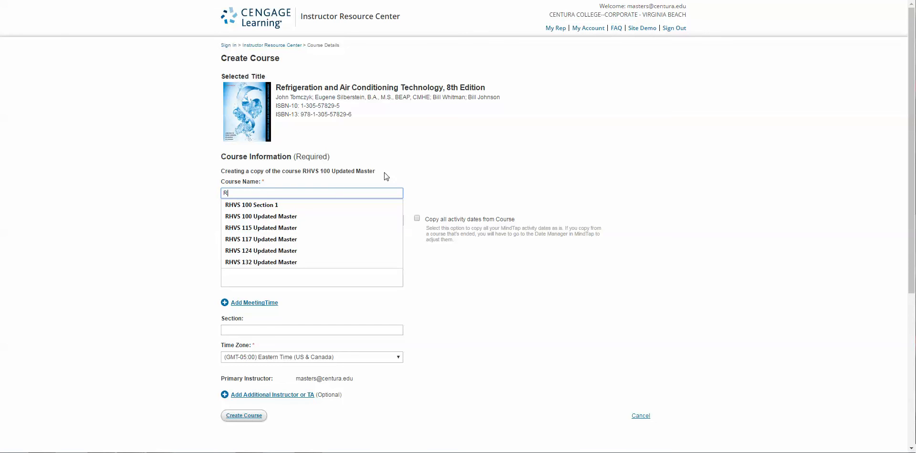
text(HVS 100 Section 2)
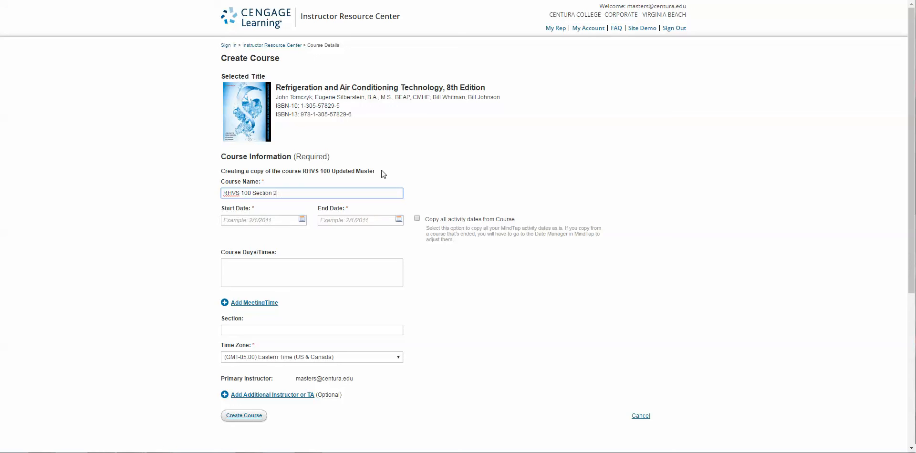
Step: Replace Section 2 in the course name with the instructor's last name, keeping RHVS 100 in front
key(BackSpace)
key(BackSpace)
key(BackSpace)
key(BackSpace)
key(BackSpace)
key(BackSpace)
key(BackSpace)
key(BackSpace)
key(BackSpace)
text(Hess)
Step: Set the course's start date to 10/31/2016 and its end date to 12/2/2016
click(302, 220)
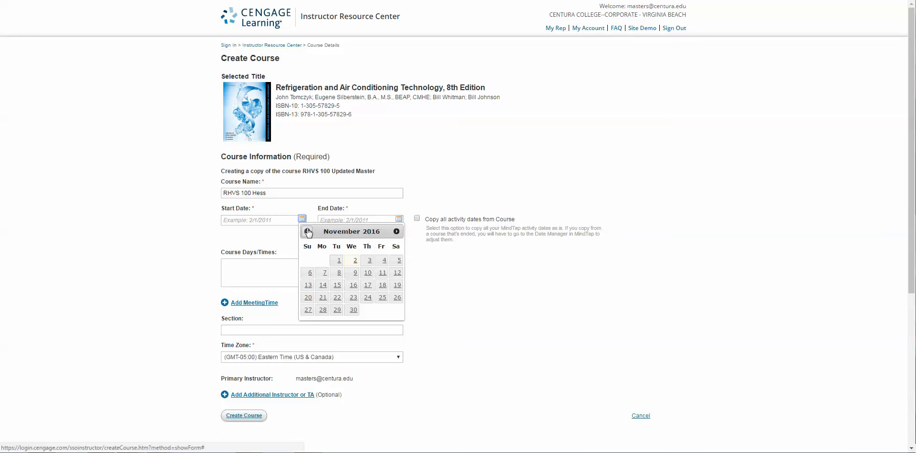
click(307, 231)
click(322, 322)
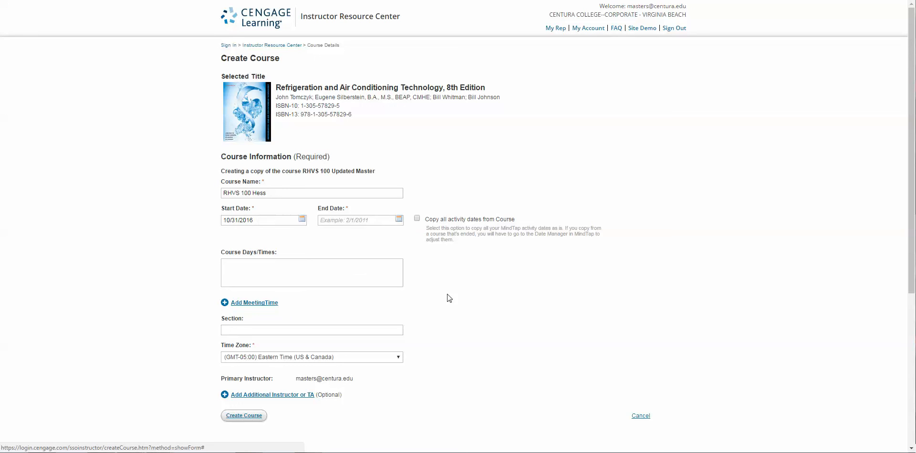
click(400, 219)
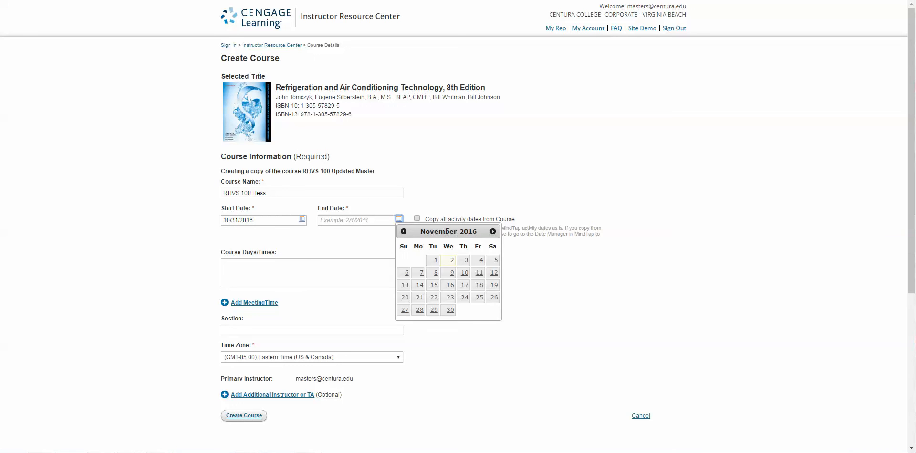
click(493, 231)
click(481, 261)
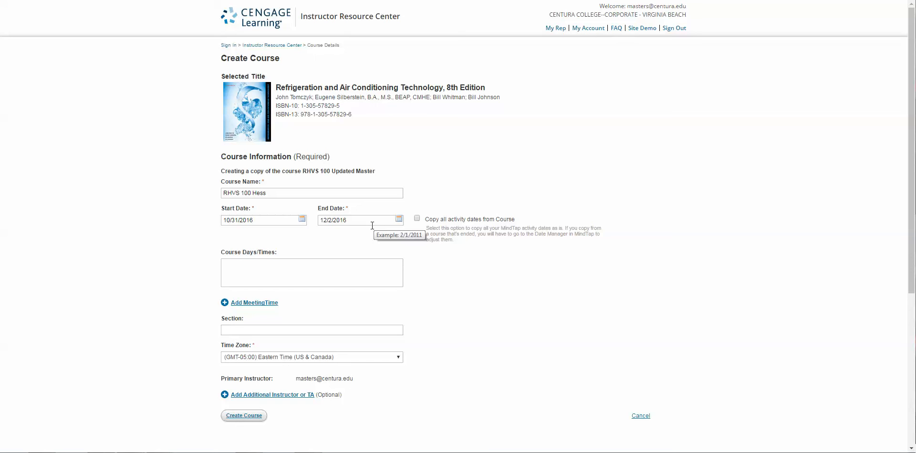
Step: Show the email field for an additional instructor or TA, leave it empty, and create the course
scroll(185, 317, down, 1)
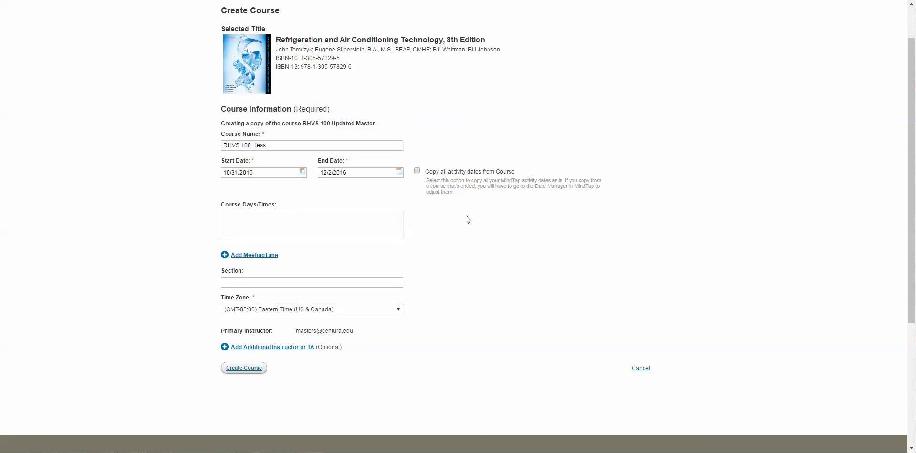
click(279, 352)
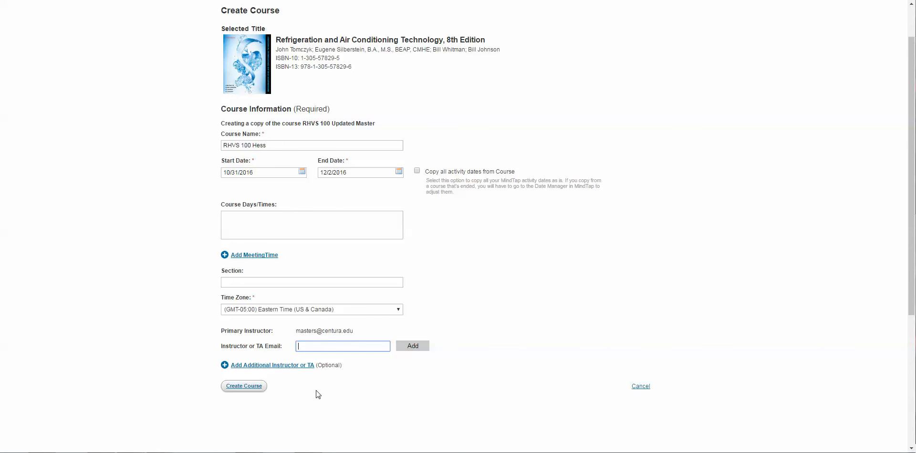
click(248, 386)
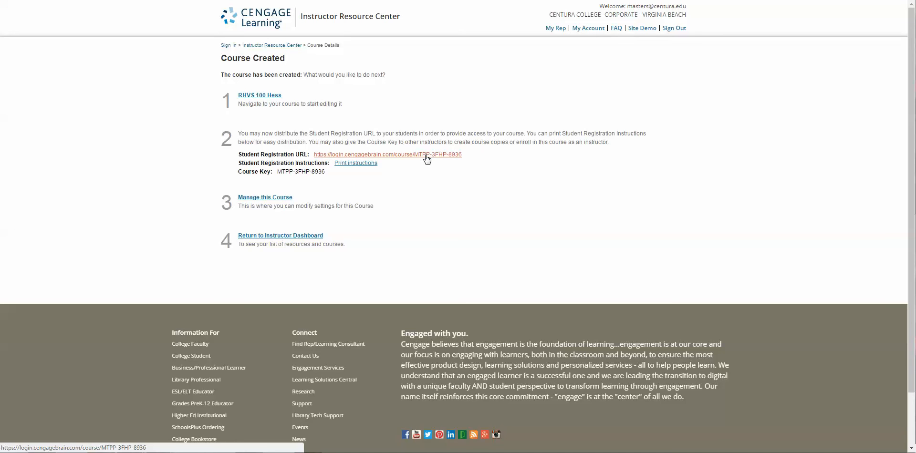
Step: Open the new course's student registration URL and log in as a returning student with the saved account
click(426, 154)
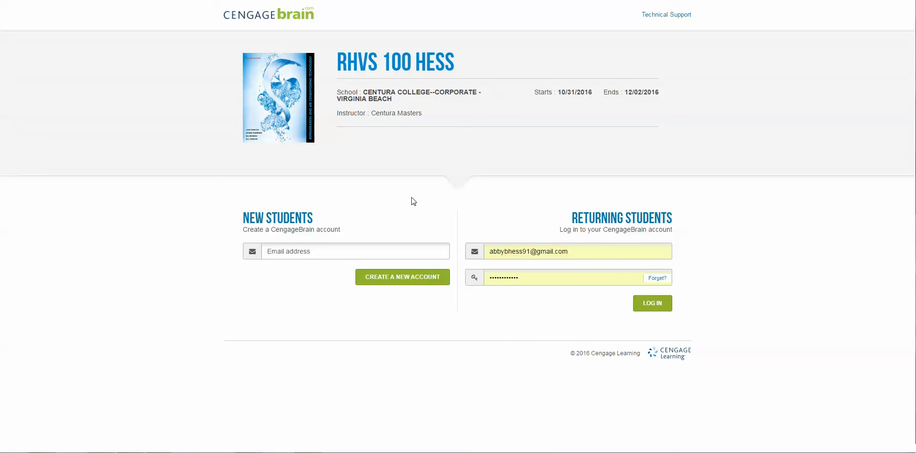
click(660, 310)
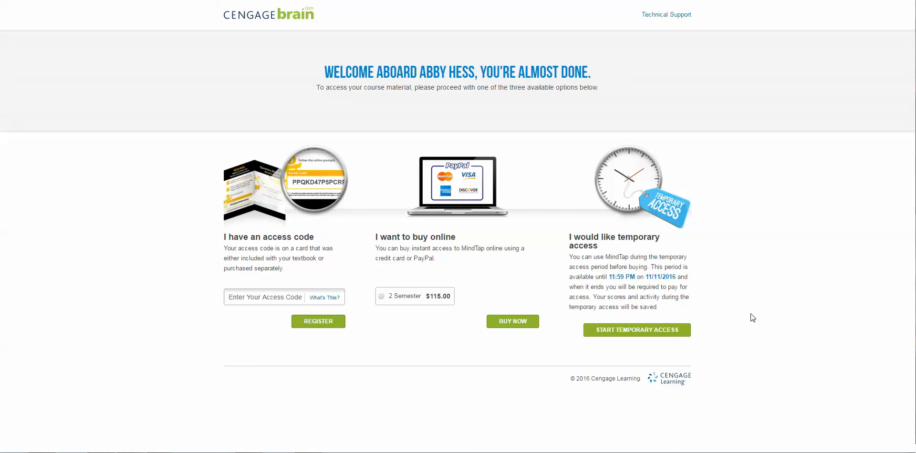
Step: Look over the access code option, start temporary access instead, and enter the RHVS 100 course in MindTap
drag(679, 279, 646, 278)
click(245, 299)
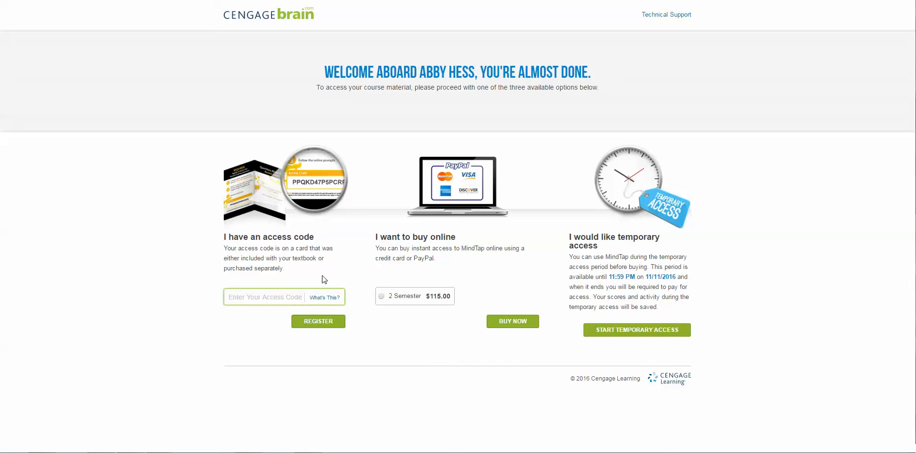
click(632, 330)
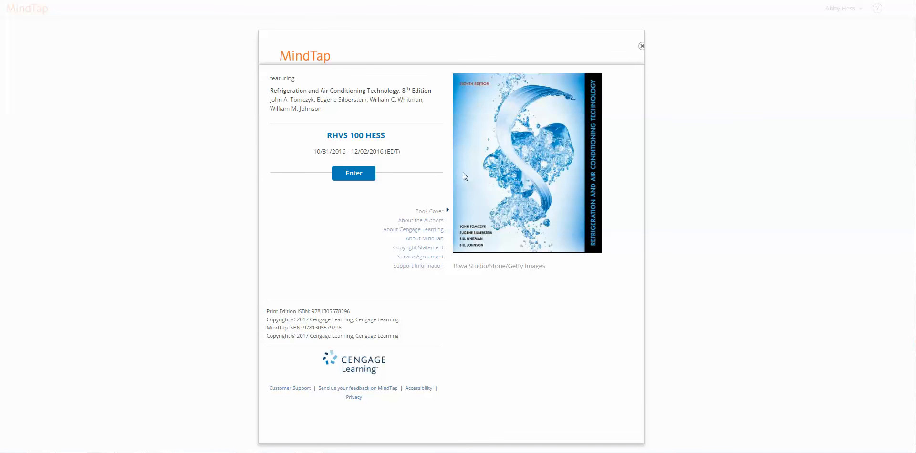
click(357, 173)
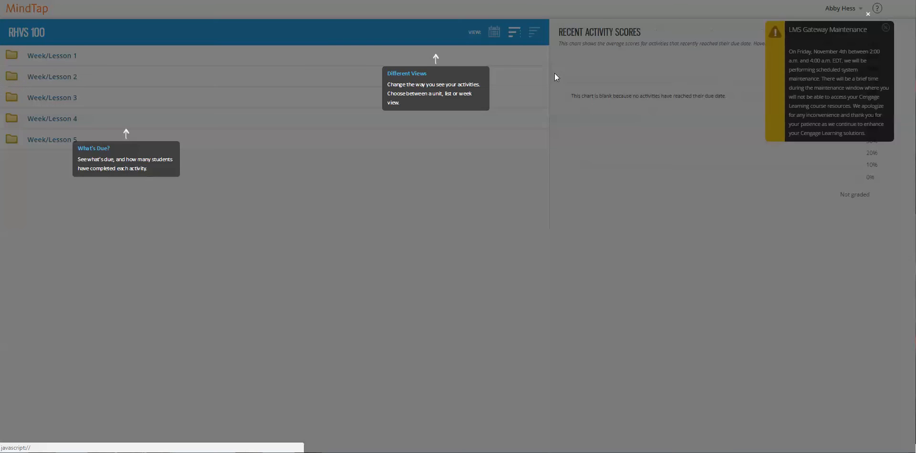
click(518, 174)
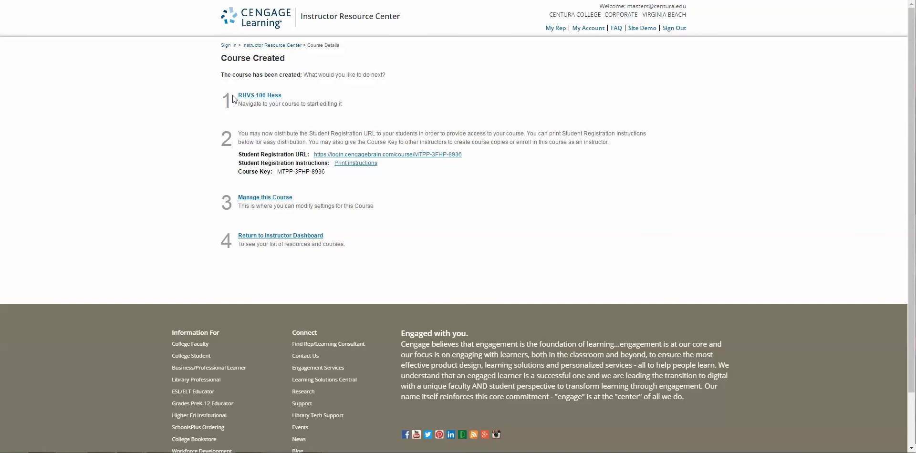
Step: Return to the Instructor Resource Center dashboard and launch the new RHVS 100 course from the My Course list
click(270, 46)
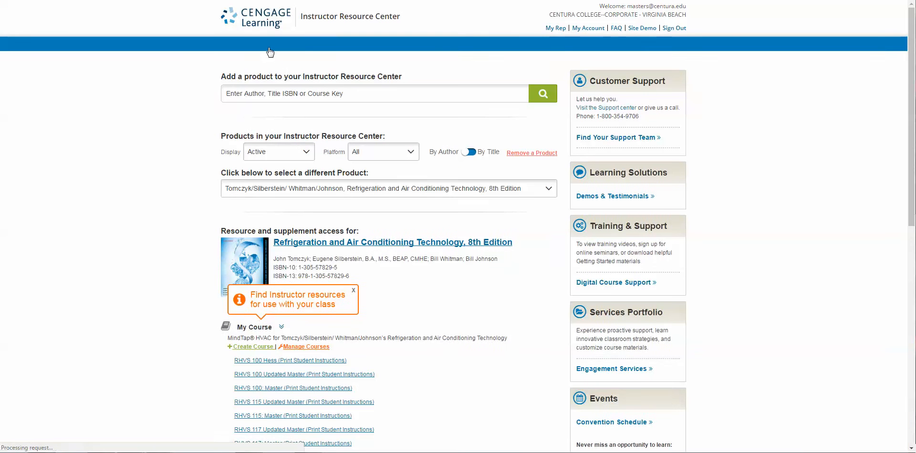
scroll(175, 248, down, 4)
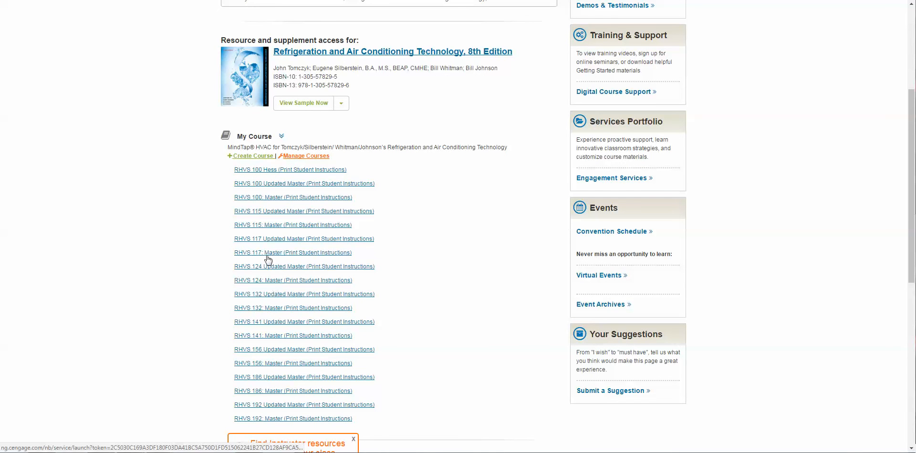
click(267, 171)
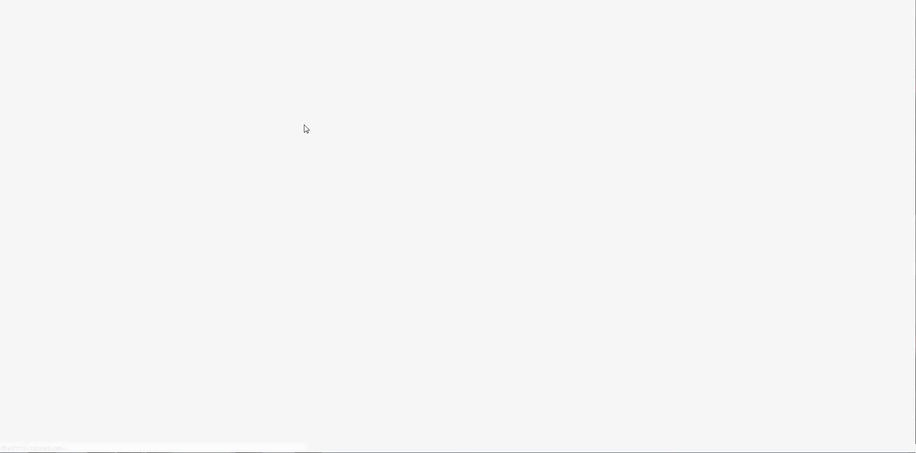
click(183, 0)
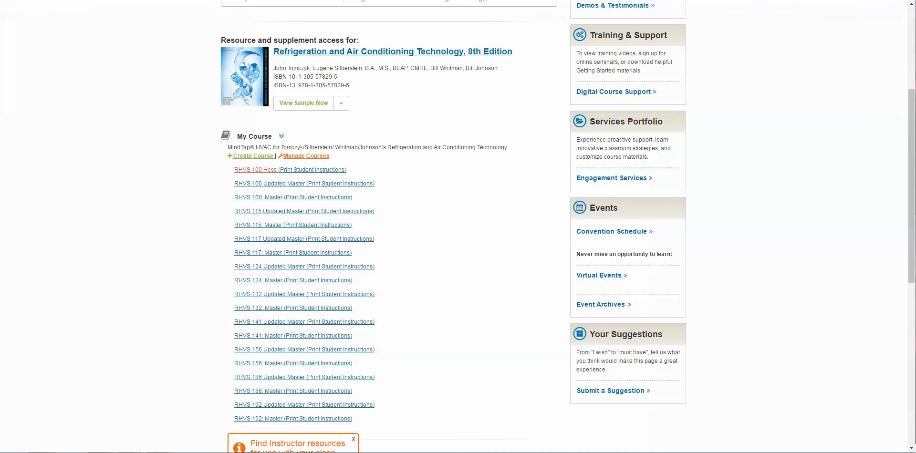
Step: Open the new RHVS 100 course's editable details from Manage Courses, review them, and leave without saving changes
click(318, 157)
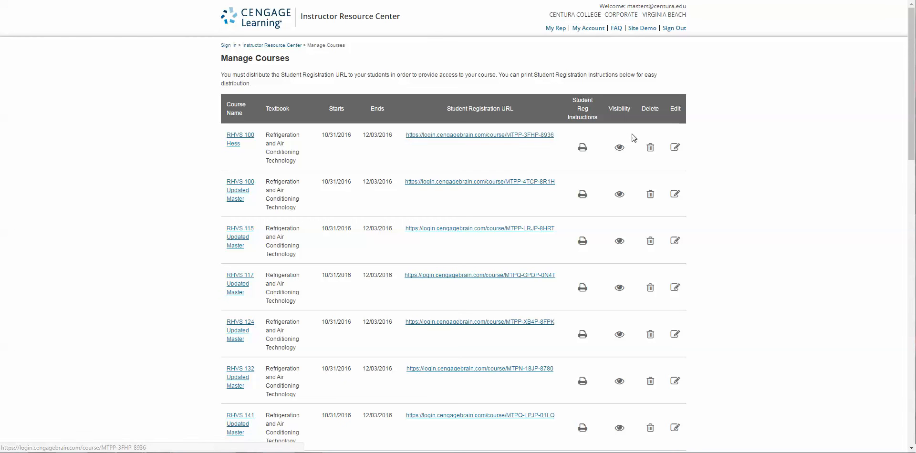
click(675, 151)
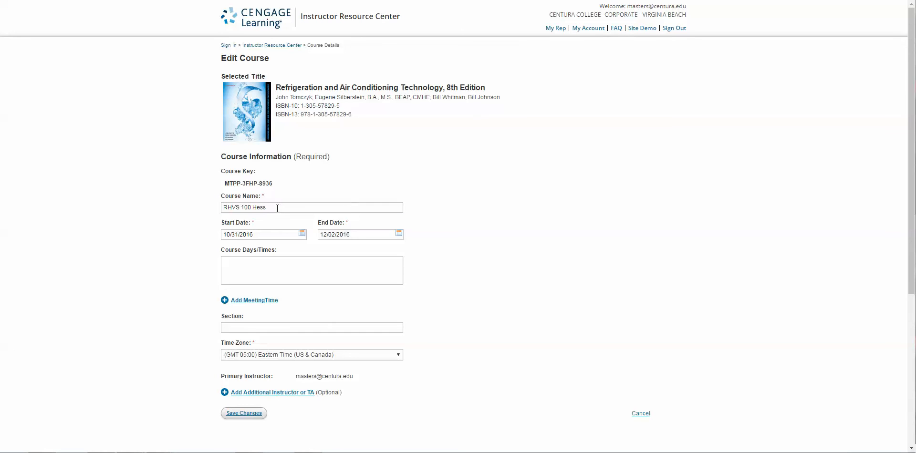
drag(278, 207, 200, 209)
click(448, 194)
click(637, 414)
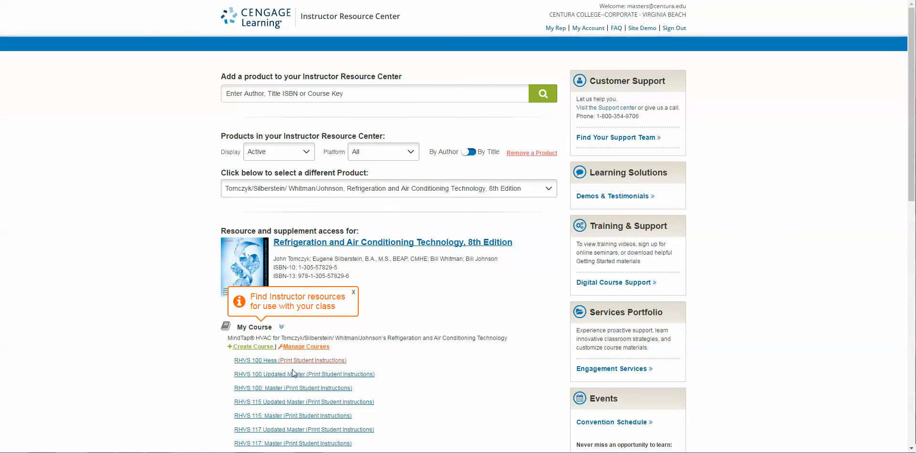
Step: Switch to the Word instructions document and go back to Step 1 on its first page
key(alt+Tab)
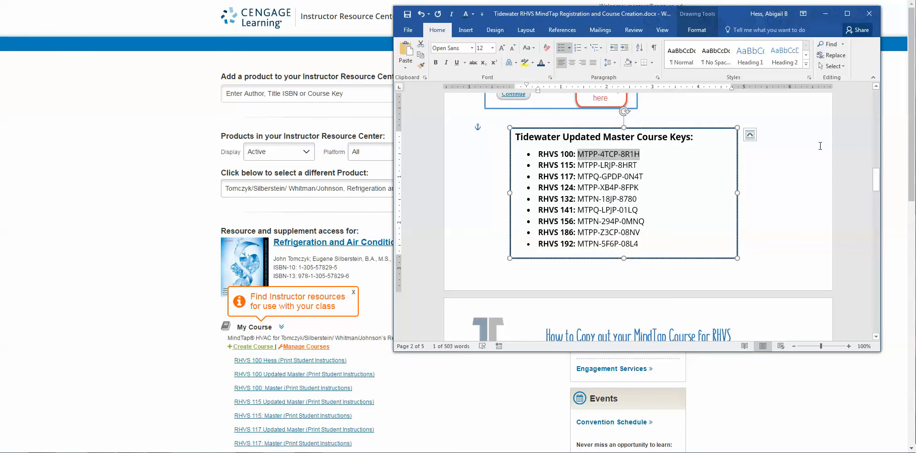
click(814, 146)
scroll(814, 146, up, 10)
scroll(846, 159, up, 15)
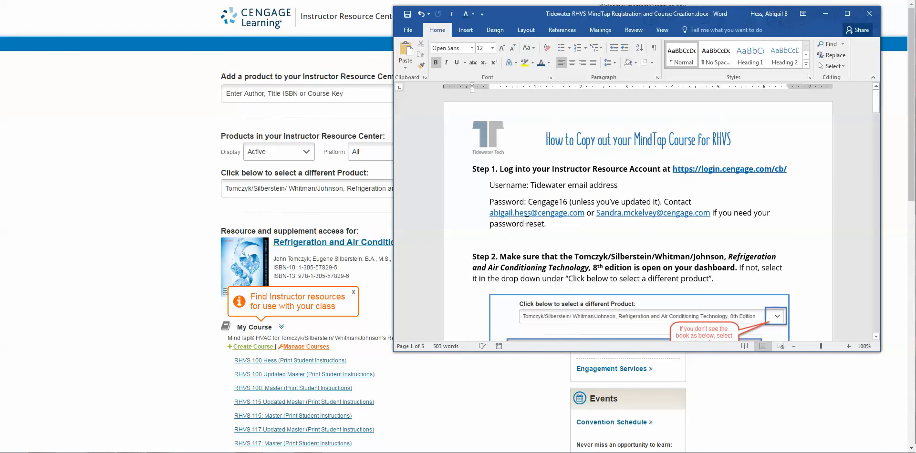